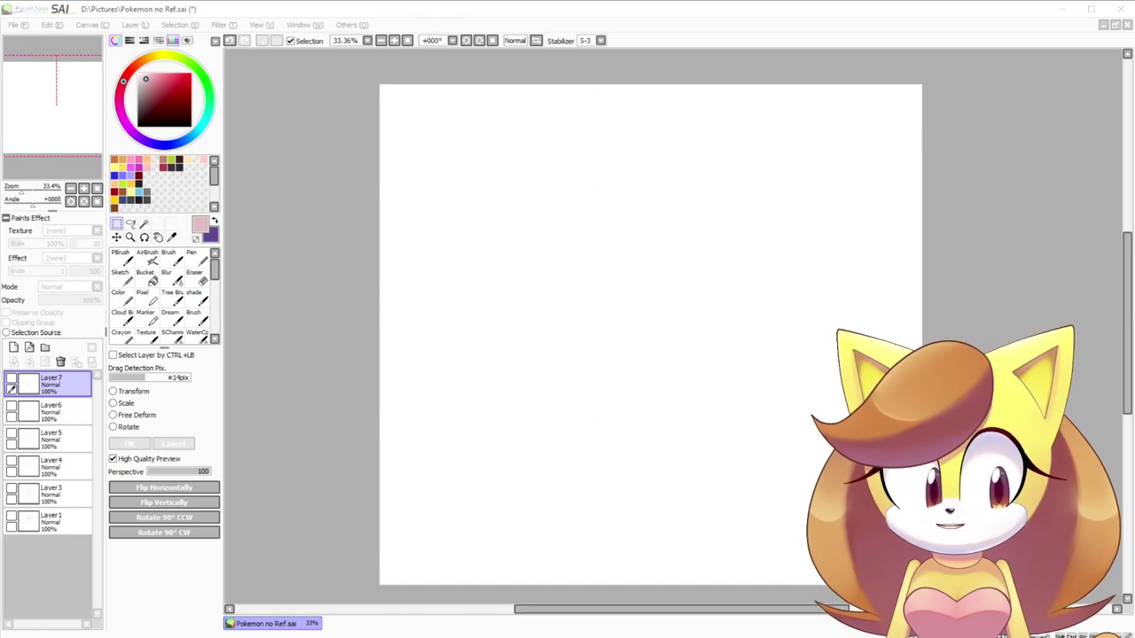
Step: Add a new layer and rough out a large rounded creature body tapering to one side with pale pink Brush strokes
click(1042, 330)
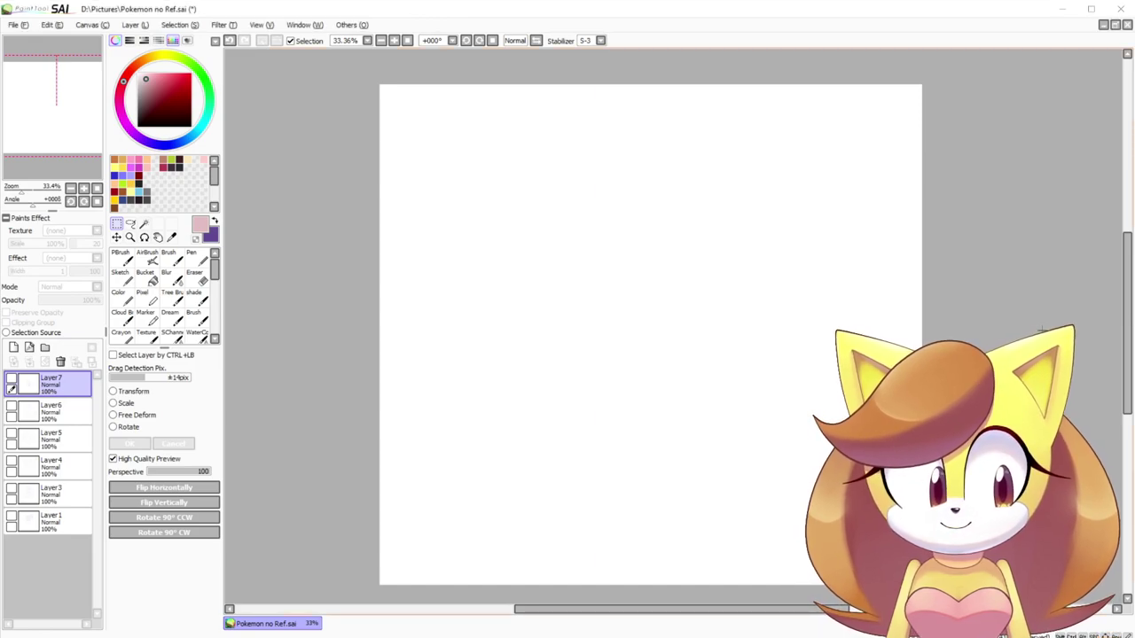
click(13, 347)
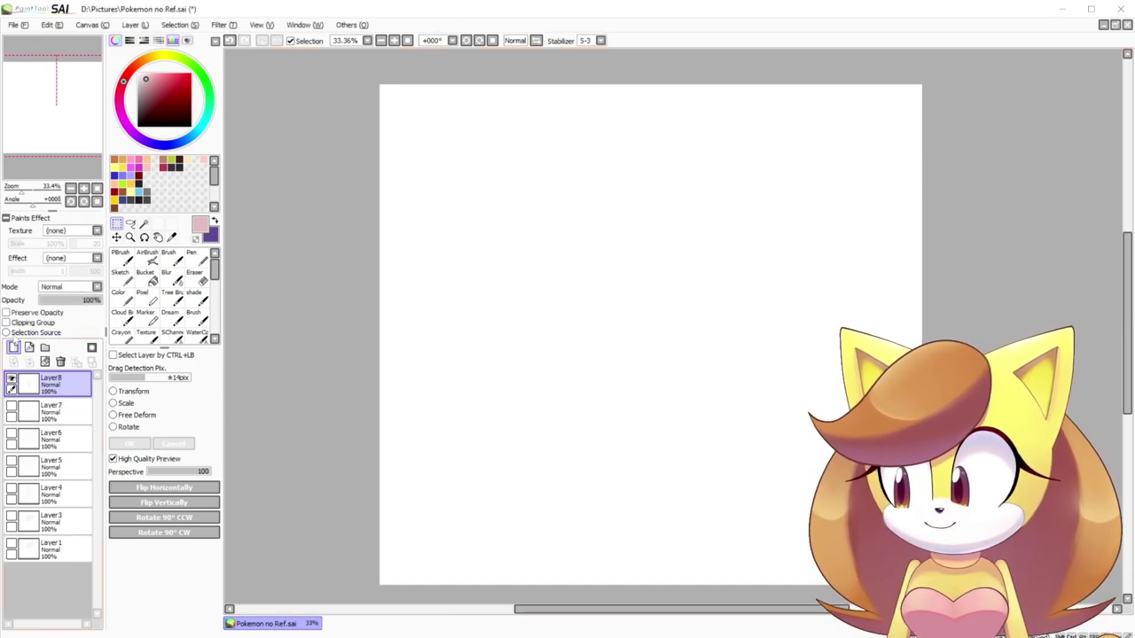
click(168, 257)
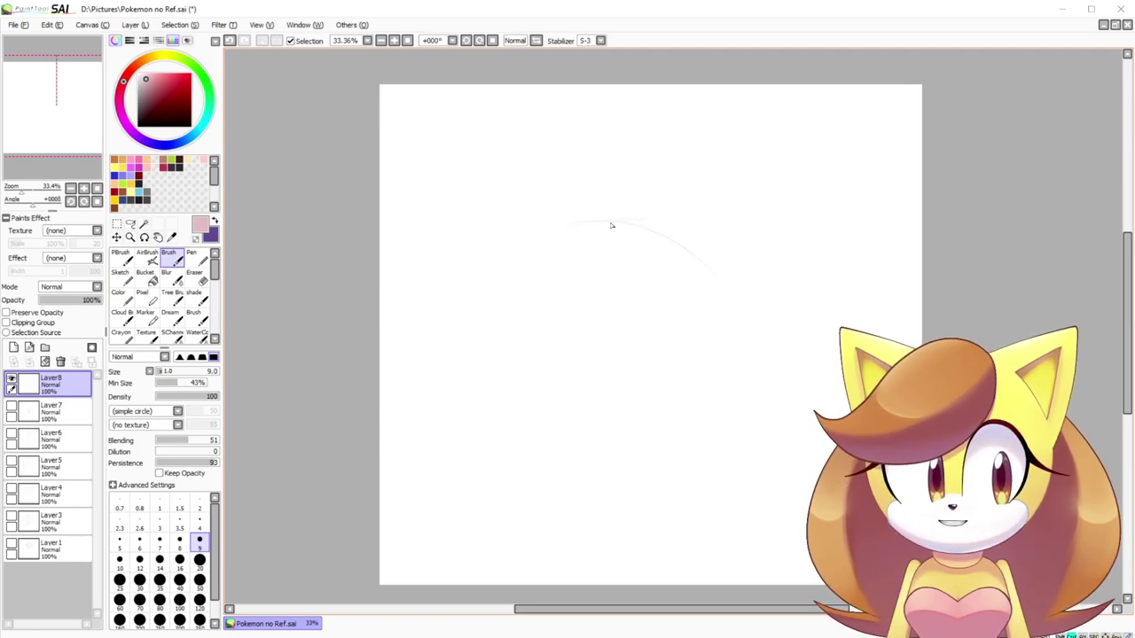
drag(552, 236, 669, 252)
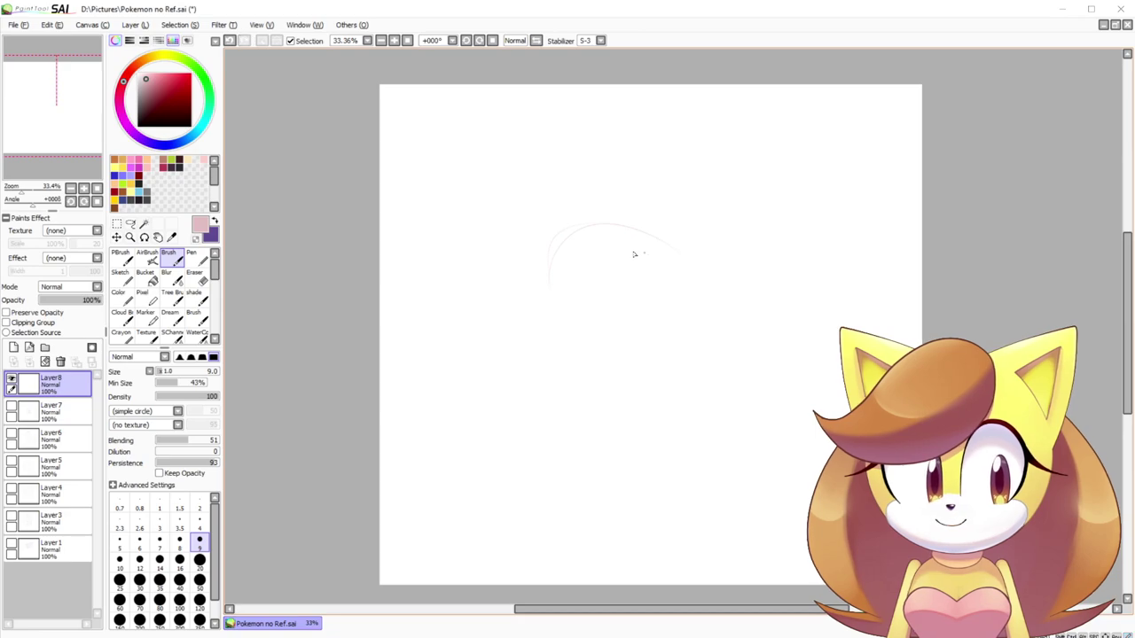
drag(581, 217, 619, 374)
mouse_move(686, 343)
mouse_down()
mouse_move(741, 345)
mouse_move(766, 332)
mouse_up()
mouse_move(587, 210)
mouse_down()
mouse_move(726, 284)
mouse_move(617, 229)
mouse_move(556, 218)
mouse_move(767, 288)
mouse_up()
drag(780, 339, 612, 216)
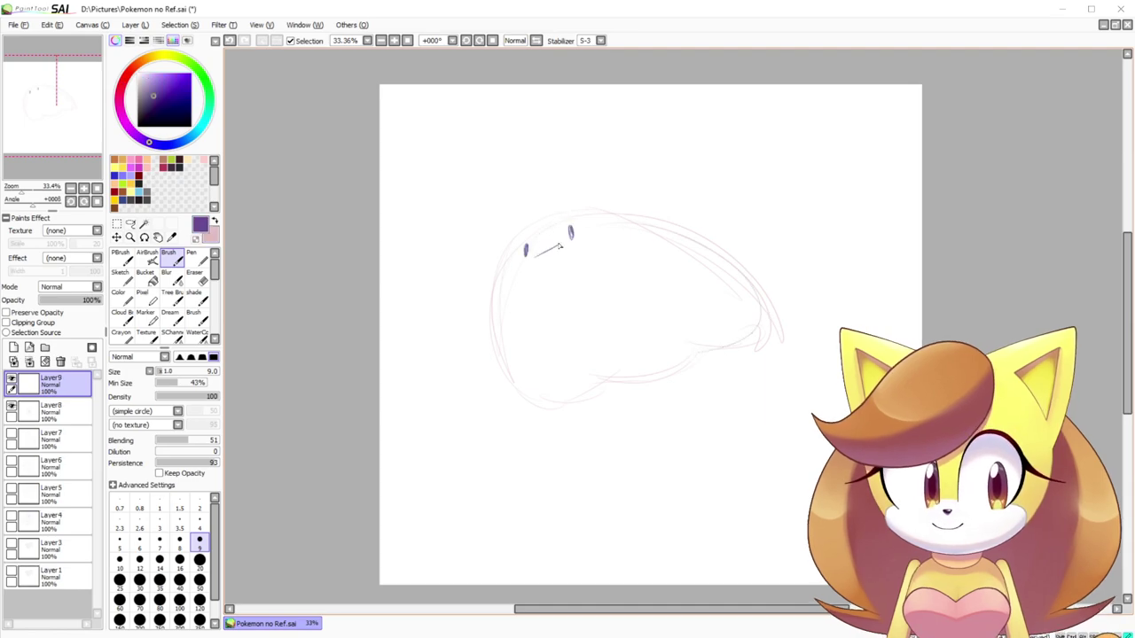
Step: Draw the creature's oval eyes, open mouth, front contour and inner belly curve in purple on a new layer
mouse_move(512, 249)
mouse_down()
mouse_move(502, 412)
mouse_move(500, 273)
mouse_move(508, 415)
mouse_move(598, 396)
mouse_up()
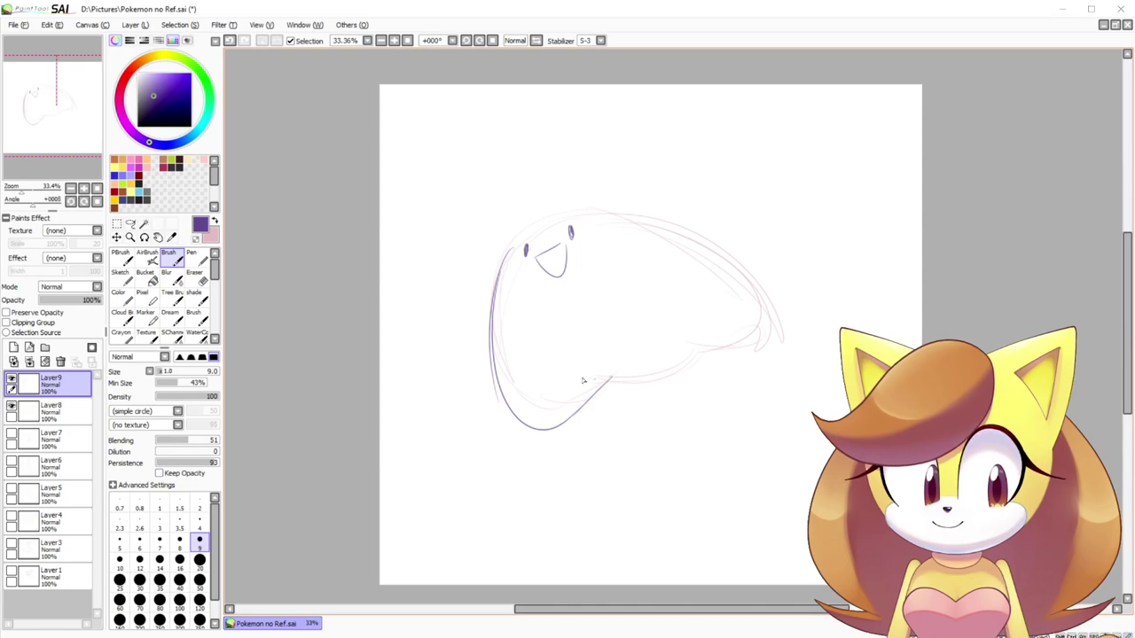
key(ctrl+z)
mouse_move(533, 304)
mouse_down()
mouse_move(642, 386)
mouse_move(695, 354)
mouse_up()
key(ctrl+z)
mouse_move(530, 306)
mouse_down()
mouse_move(681, 365)
mouse_move(743, 269)
mouse_up()
Step: Outline the top of the creature's head and its sloping back in purple, redrawing strokes that miss the rough shape
mouse_move(503, 262)
mouse_down()
mouse_move(537, 223)
mouse_move(601, 207)
mouse_up()
key(ctrl+z)
mouse_move(507, 247)
mouse_down()
mouse_move(613, 215)
mouse_move(715, 260)
mouse_up()
key(ctrl+z)
drag(610, 215, 756, 287)
mouse_move(576, 216)
mouse_down()
mouse_move(605, 208)
mouse_move(605, 225)
mouse_up()
key(ctrl+z)
Step: Draw the creature's inner side line, and fill red and blue spots over its body on a layer below the lines
drag(615, 284, 676, 334)
mouse_move(652, 228)
mouse_down()
mouse_move(656, 263)
mouse_move(673, 254)
mouse_move(675, 234)
mouse_move(701, 267)
mouse_move(694, 333)
mouse_move(743, 296)
mouse_up()
click(703, 286)
mouse_move(518, 418)
mouse_down()
mouse_move(520, 405)
mouse_move(534, 418)
mouse_up()
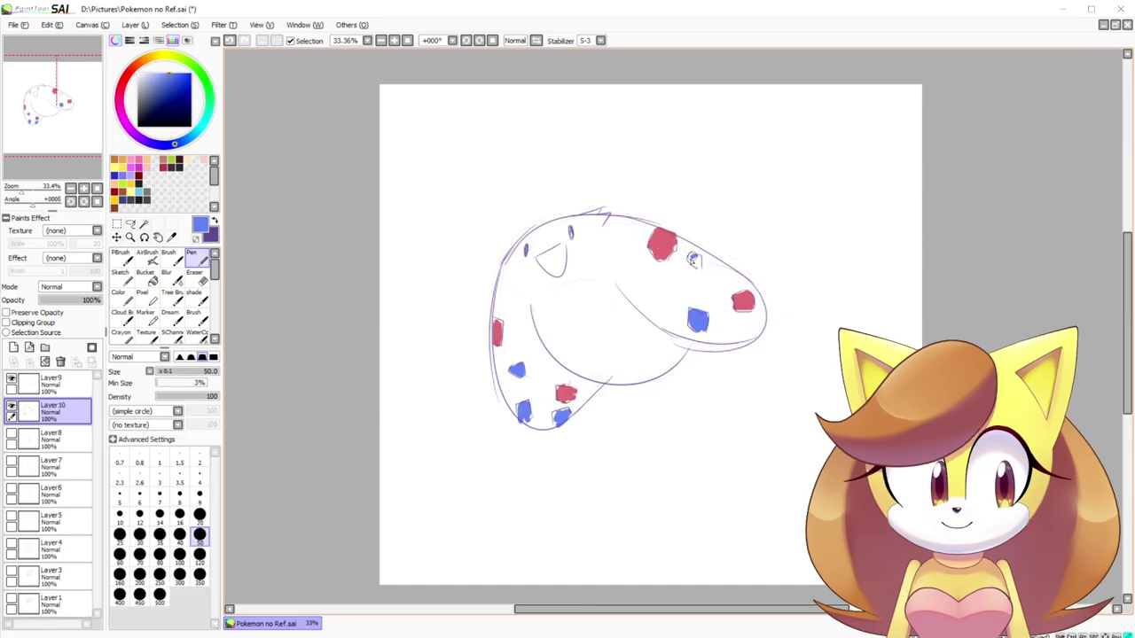
drag(690, 256, 693, 259)
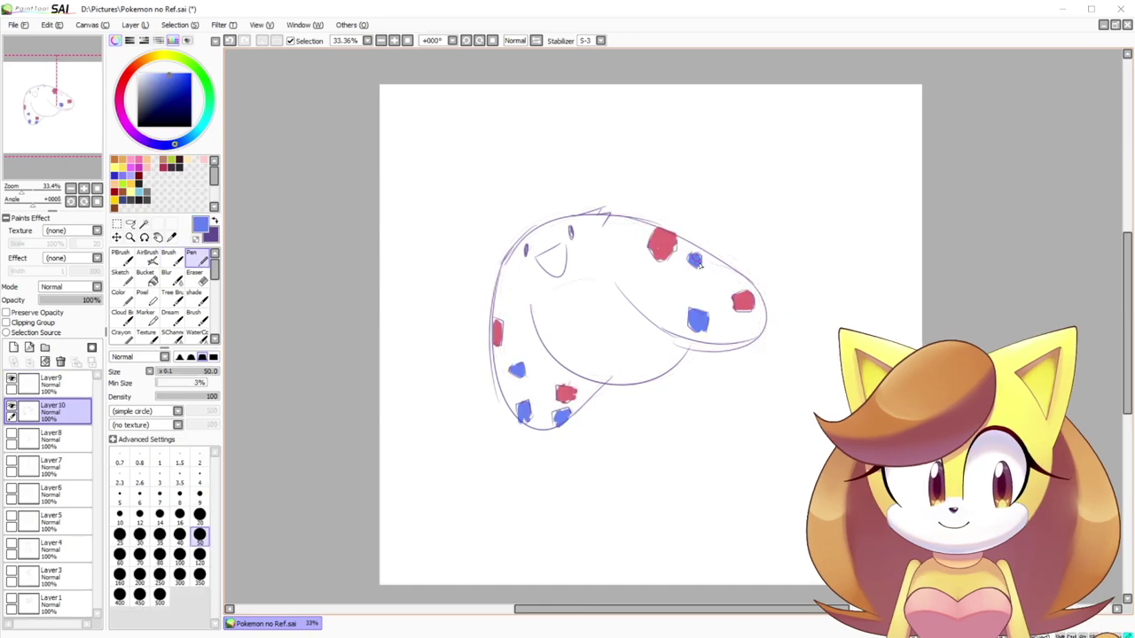
Step: Preserve the spot layer's opacity and recolor the blue spot at the creature's lower front red with a size 120 Pen
right_click(658, 243)
click(7, 313)
click(199, 557)
mouse_move(506, 419)
mouse_down()
mouse_move(512, 440)
mouse_move(526, 410)
mouse_up()
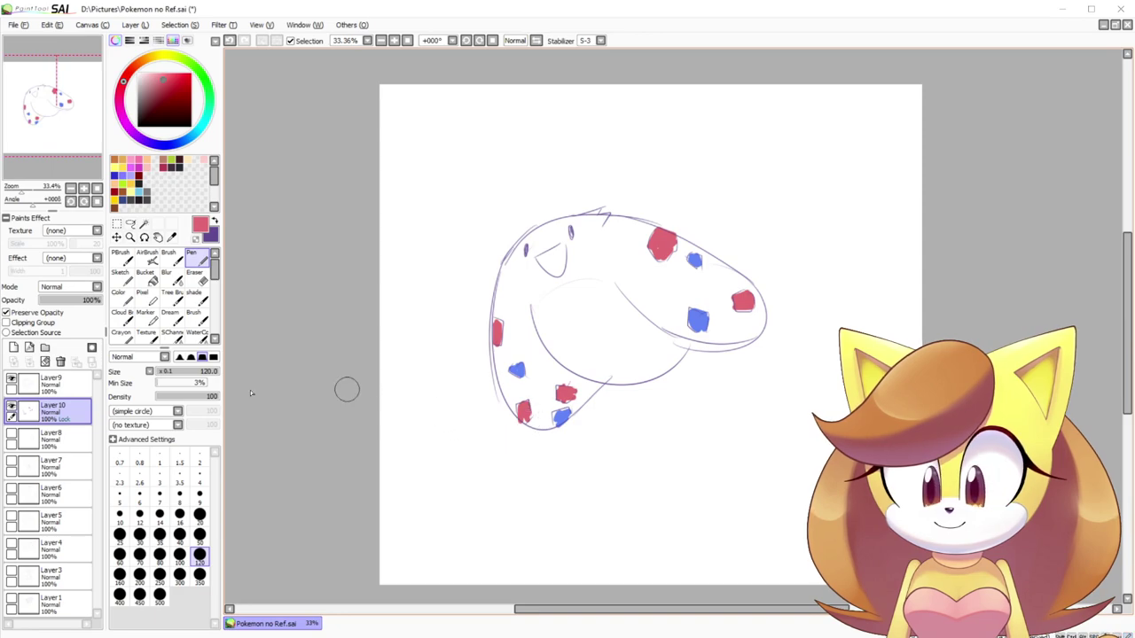
Step: Color the creature's mouth orange on a new layer, with a pale peach area in its lower part
click(13, 346)
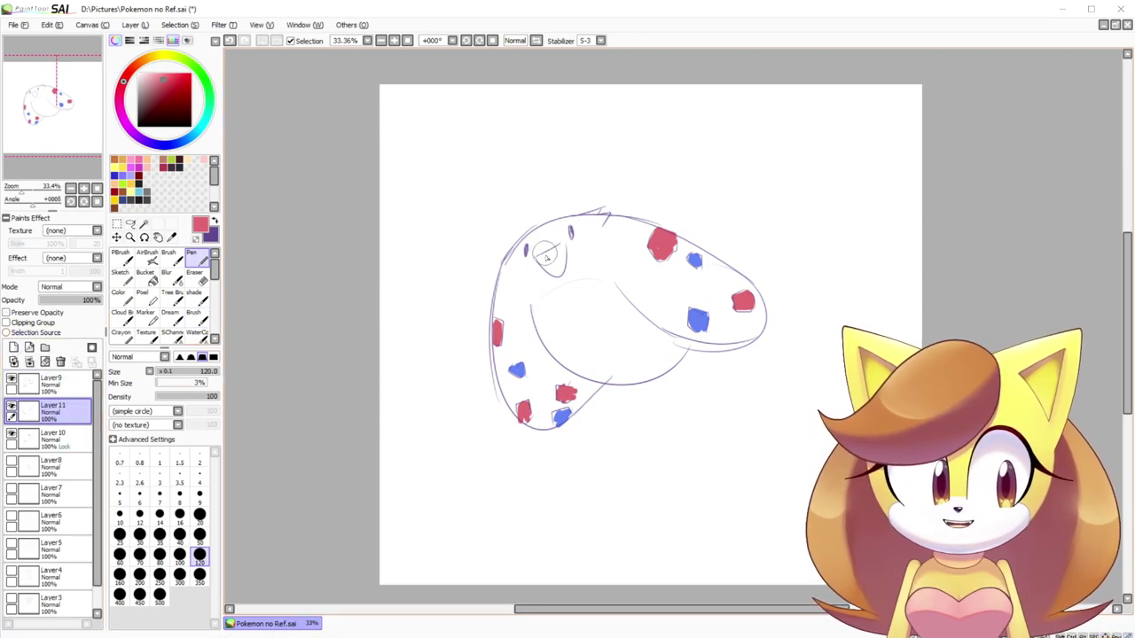
drag(541, 259, 561, 255)
key(ctrl+z)
click(204, 161)
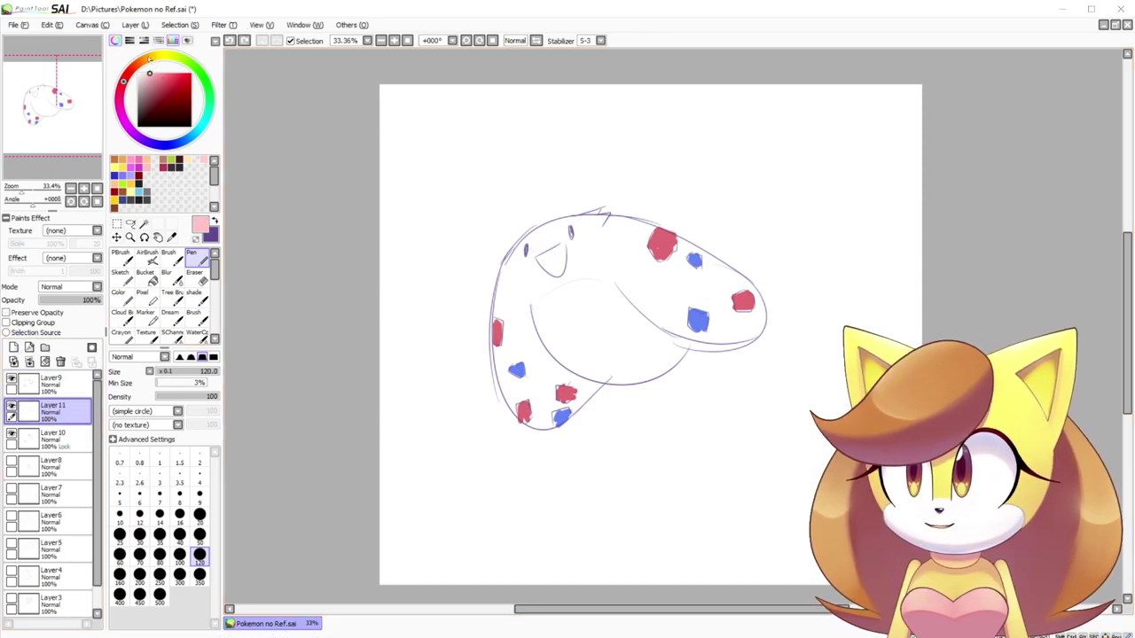
click(188, 160)
click(135, 64)
click(156, 75)
mouse_move(557, 255)
mouse_down()
mouse_move(541, 261)
mouse_move(546, 249)
mouse_move(580, 283)
mouse_move(530, 273)
mouse_move(537, 257)
mouse_move(549, 282)
mouse_move(570, 273)
mouse_move(559, 262)
mouse_move(564, 272)
mouse_up()
click(143, 73)
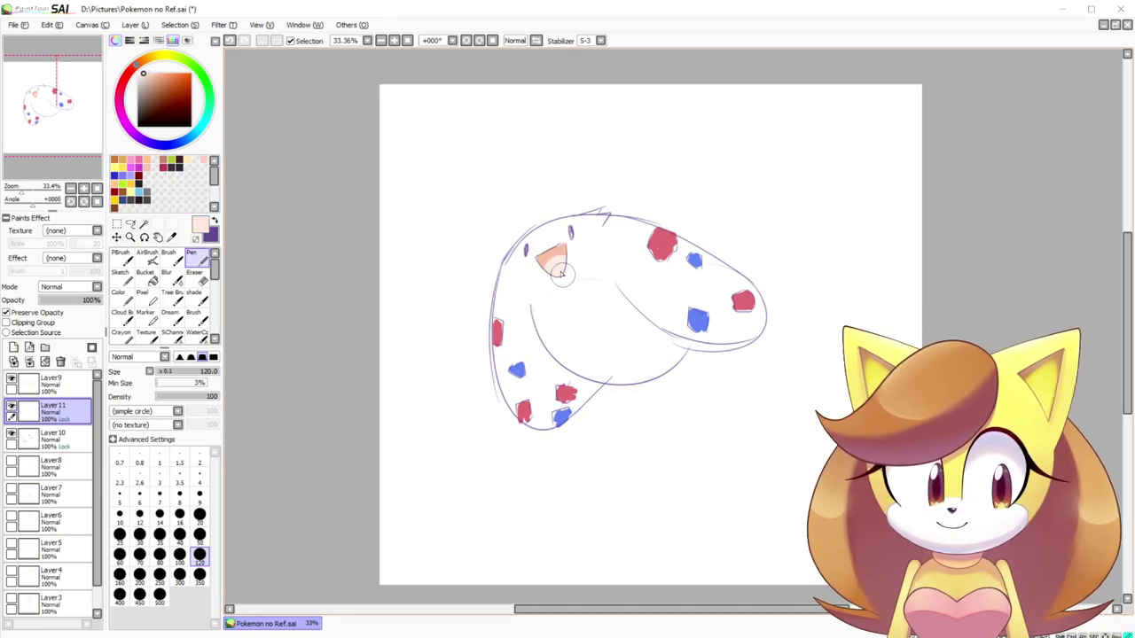
Step: Merge the line layer and the mouth color layer down into the spot layer
click(47, 383)
click(29, 361)
click(29, 362)
Step: Make a rectangular selection around the whole creature drawing
click(116, 225)
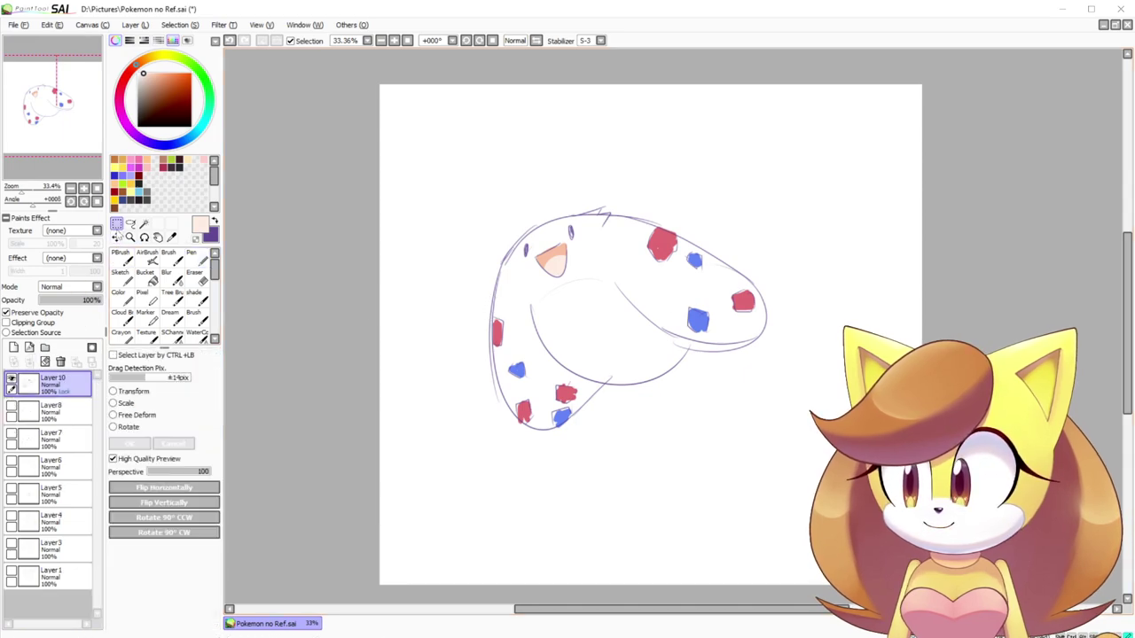
drag(417, 136, 863, 485)
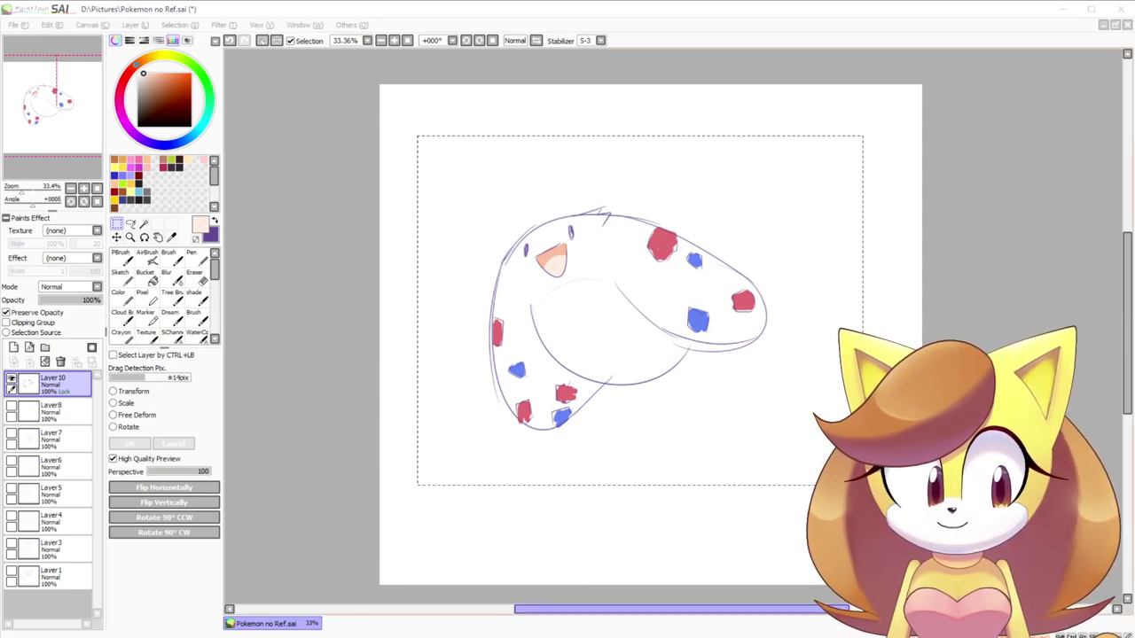
click(975, 302)
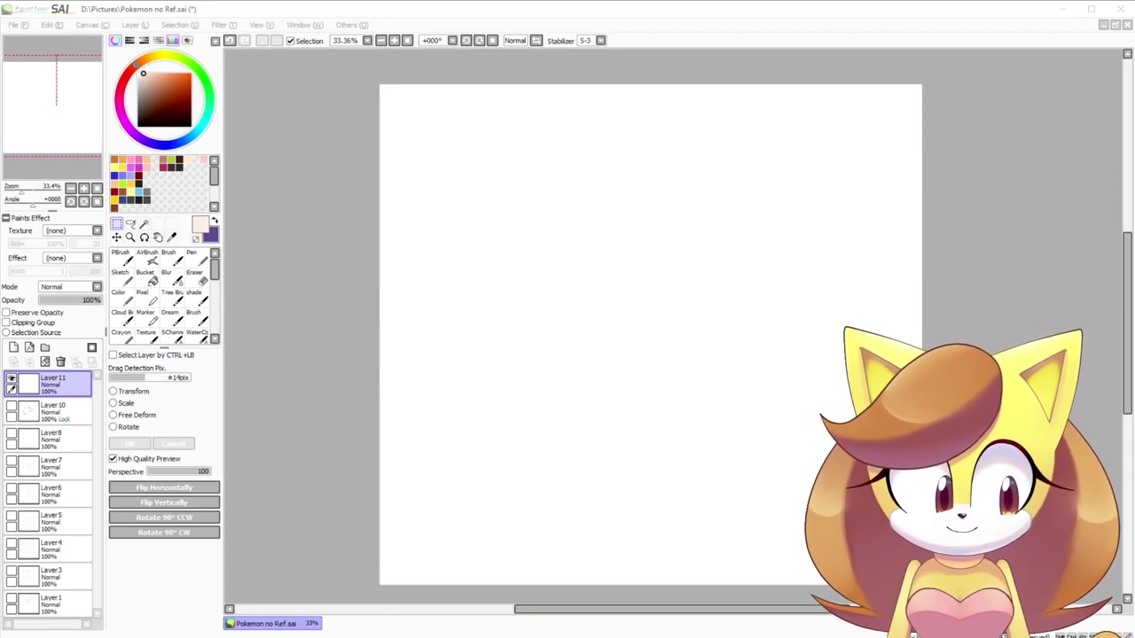
Step: Sketch a bug creature in brownish orange with a round head, ringed eyes, long pointed snout, round body and tapering tail
key(alt+Tab)
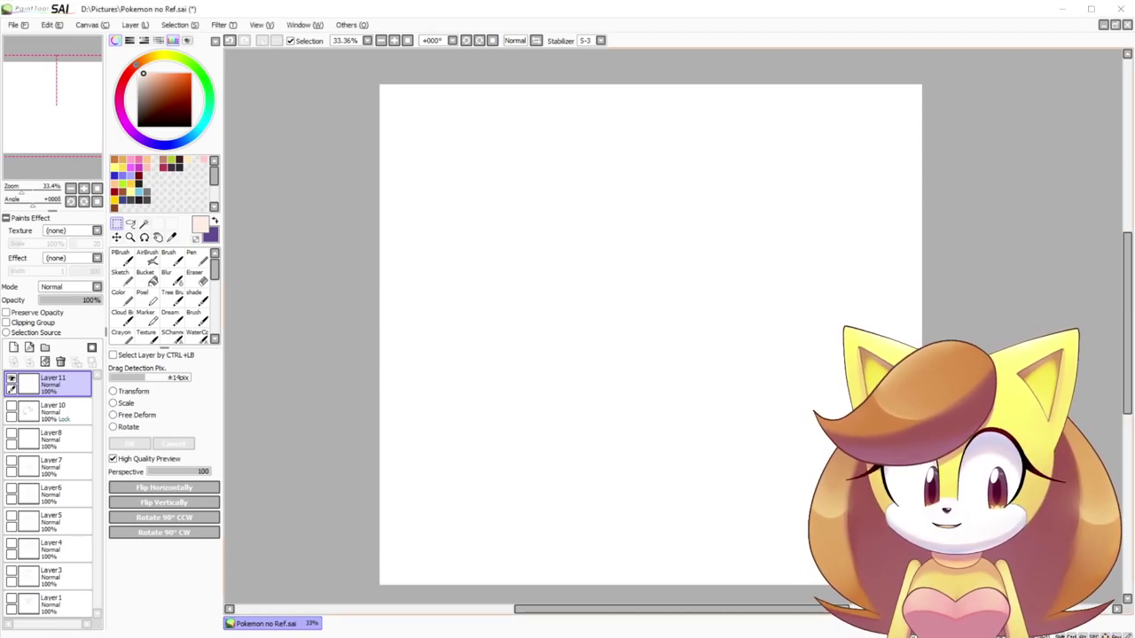
key(b)
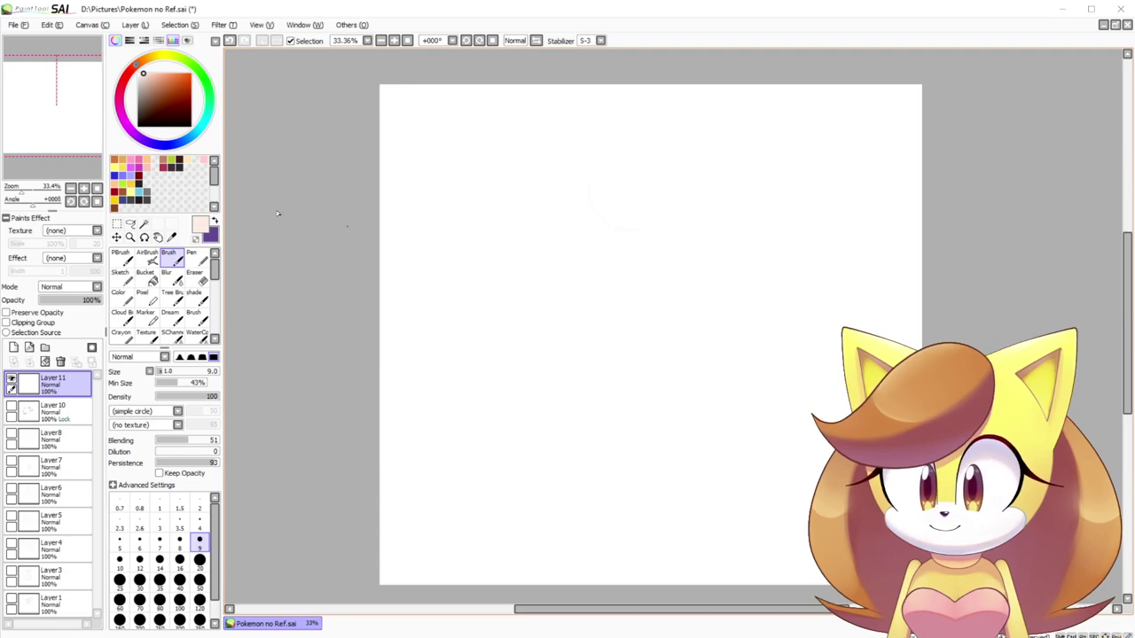
click(159, 82)
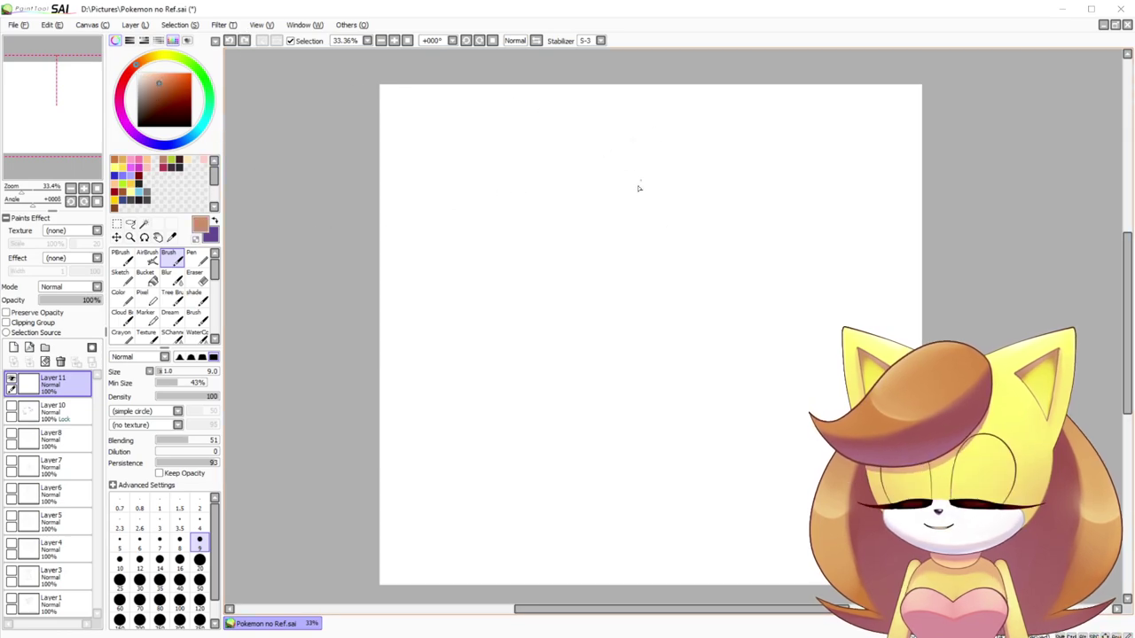
drag(631, 379, 638, 326)
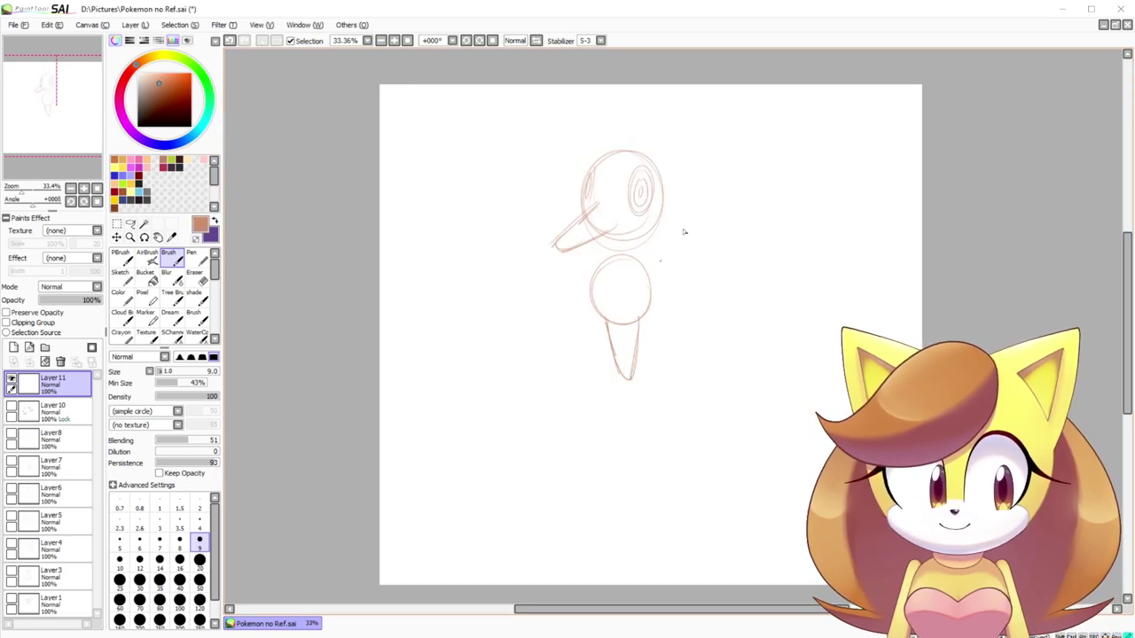
Step: Sketch a large rounded wing to the right of the bug's body and add stripes across its body and tail
drag(683, 232, 758, 206)
key(ctrl+z)
mouse_move(659, 262)
mouse_down()
mouse_move(740, 205)
mouse_move(758, 233)
mouse_up()
key(ctrl+z)
mouse_move(660, 262)
mouse_down()
mouse_move(739, 272)
mouse_move(756, 240)
mouse_up()
key(ctrl+z)
drag(752, 259, 684, 268)
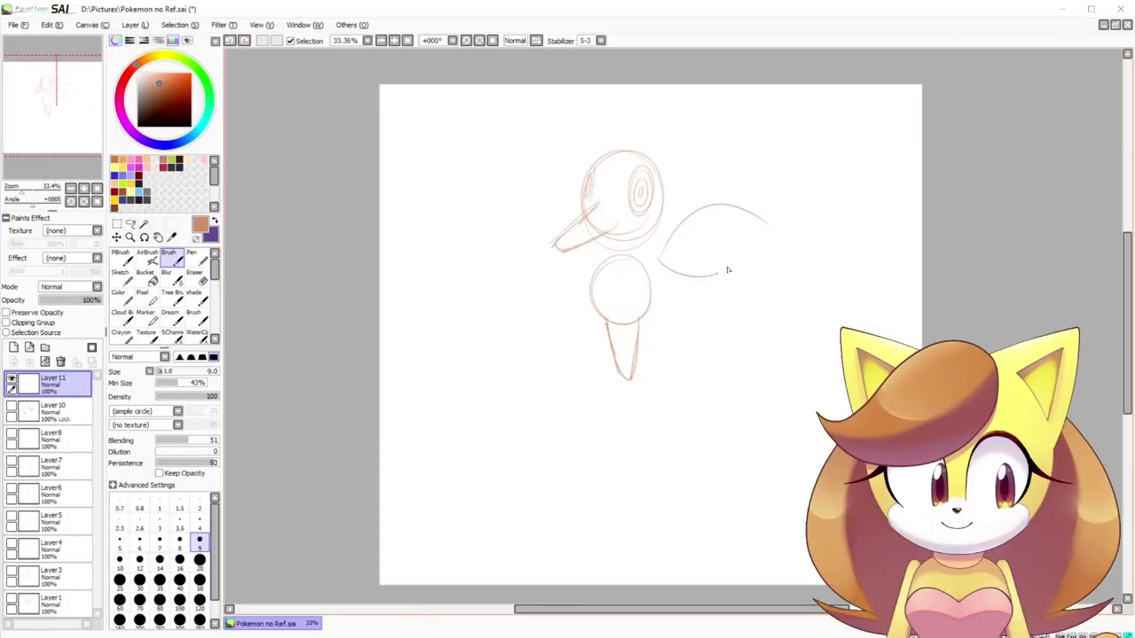
drag(770, 231, 739, 263)
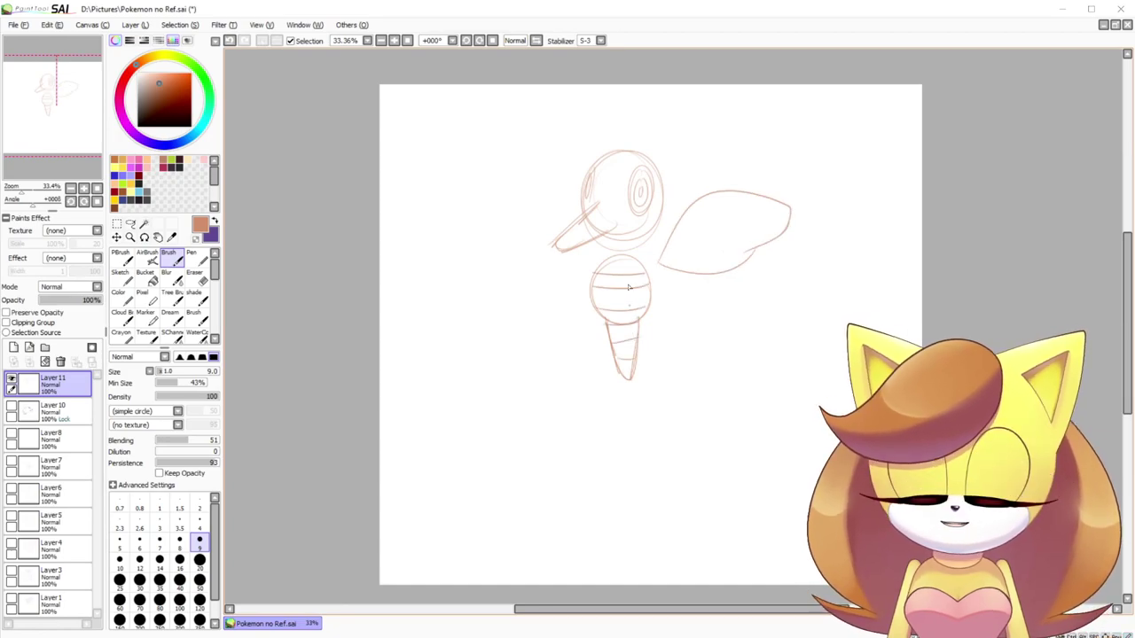
key(h)
drag(782, 220, 887, 217)
mouse_move(784, 222)
mouse_down()
mouse_move(822, 180)
mouse_move(814, 189)
mouse_move(870, 234)
mouse_up()
key(ctrl+z)
key(ctrl+z)
key(ctrl+z)
drag(782, 216, 873, 238)
drag(767, 259, 832, 265)
key(ctrl+z)
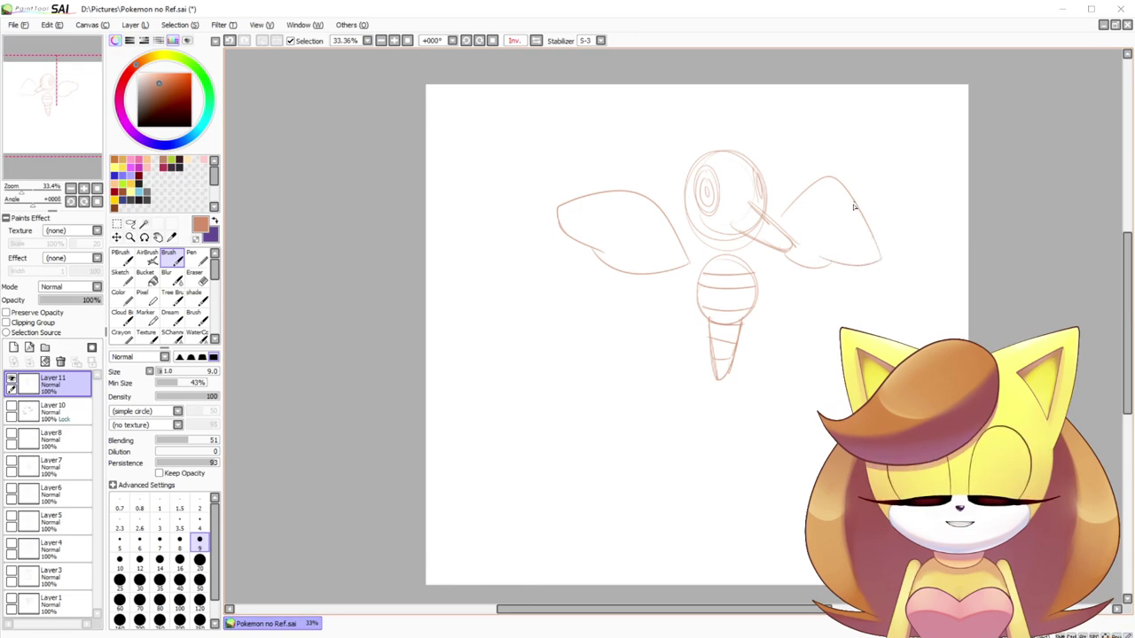
key(h)
key(ctrl+z)
key(ctrl+z)
key(ctrl+z)
Step: Sketch the bug's second wing extending left from behind its snout, undoing strokes that miss the shape
drag(570, 213, 459, 243)
key(ctrl+z)
mouse_move(573, 220)
mouse_down()
mouse_move(518, 190)
mouse_move(472, 254)
mouse_up()
key(ctrl+z)
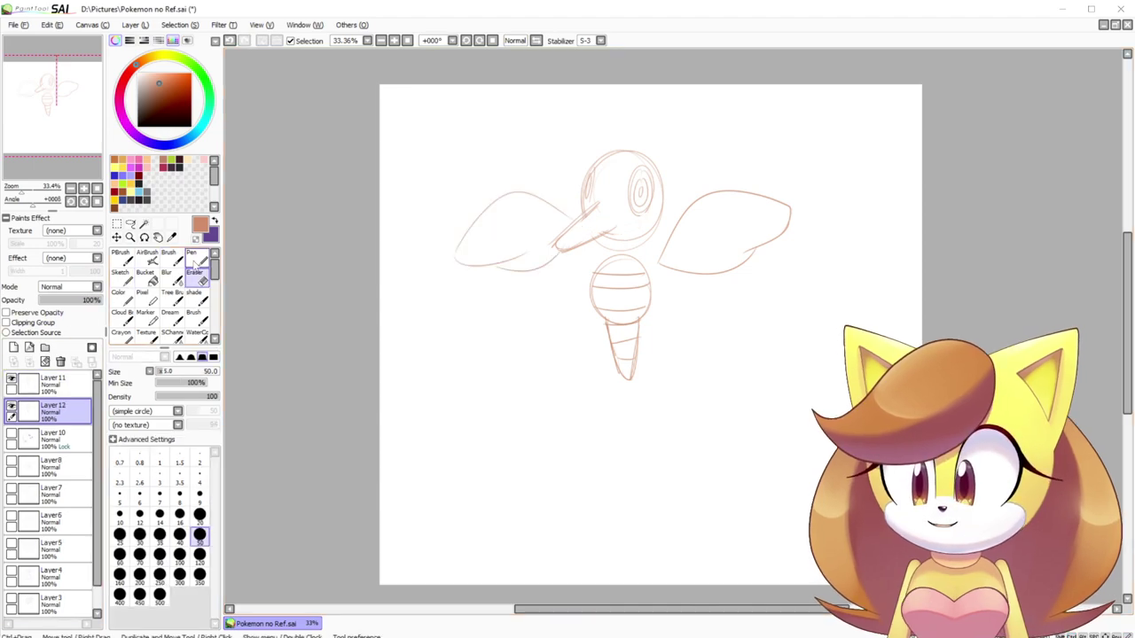
Step: Switch to the Pen on the layer beneath the sketch and choose a pink color
click(192, 257)
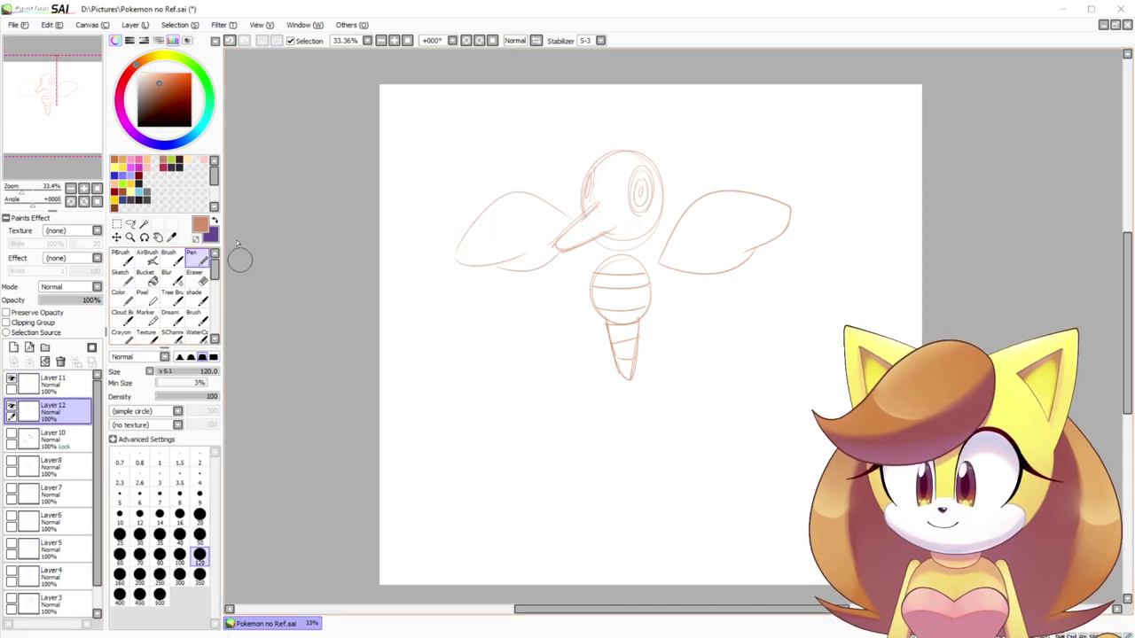
click(215, 220)
click(118, 91)
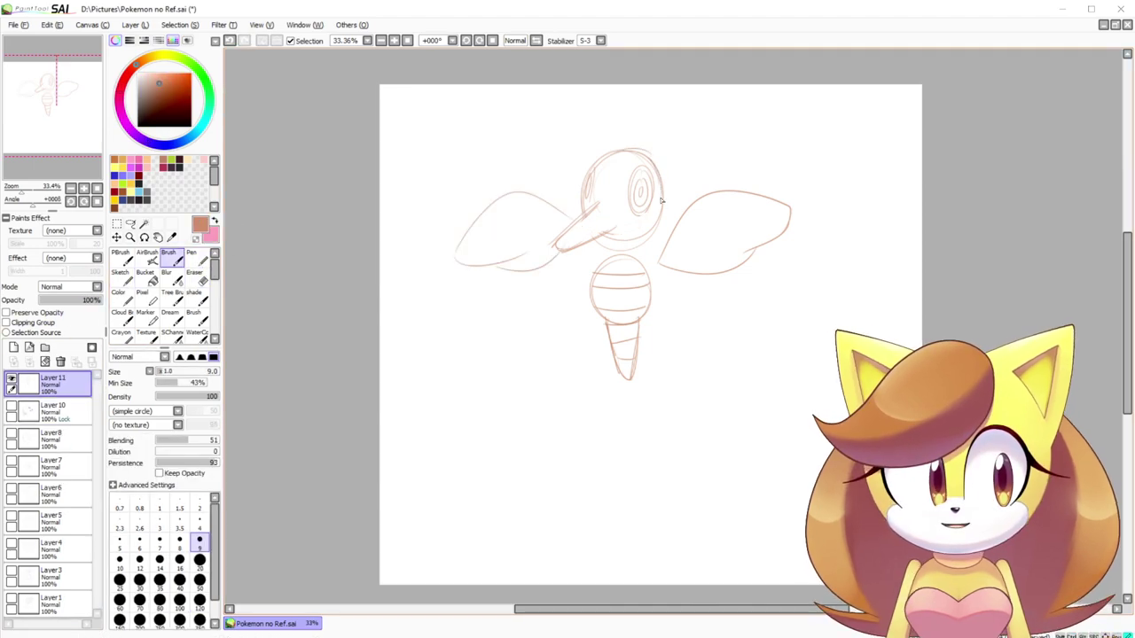